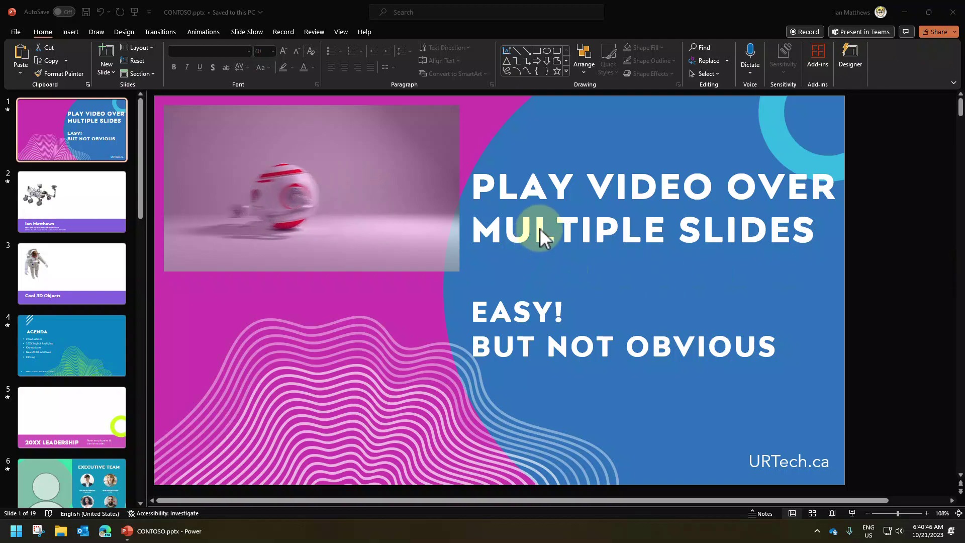
Select the words 'NOT OBVIOUS' in the title slide's subtitle, then deselect them
click(548, 344)
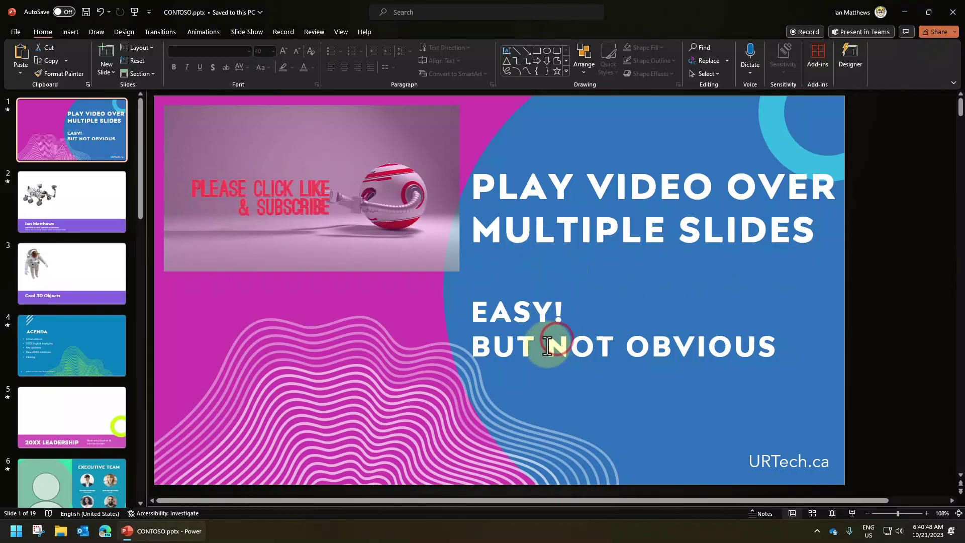
drag(548, 345, 778, 345)
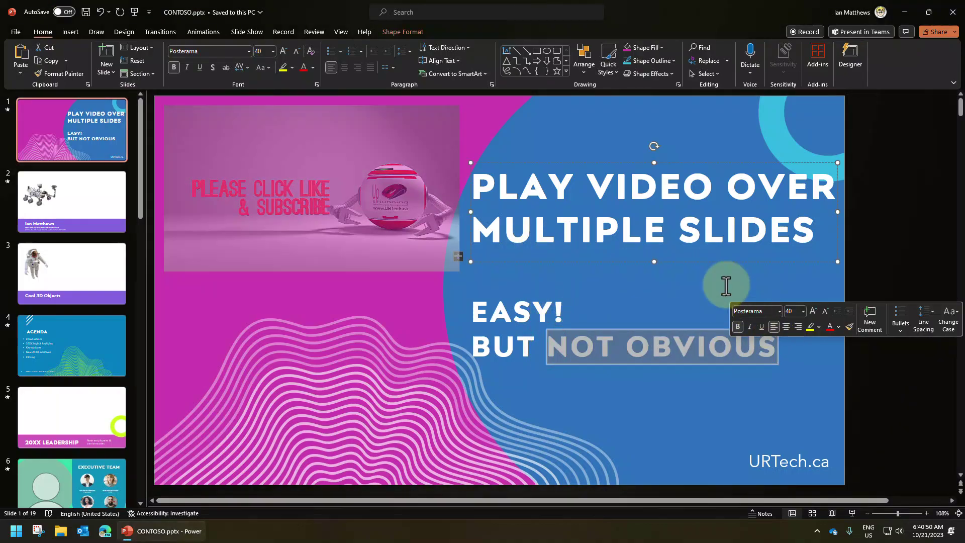
click(649, 280)
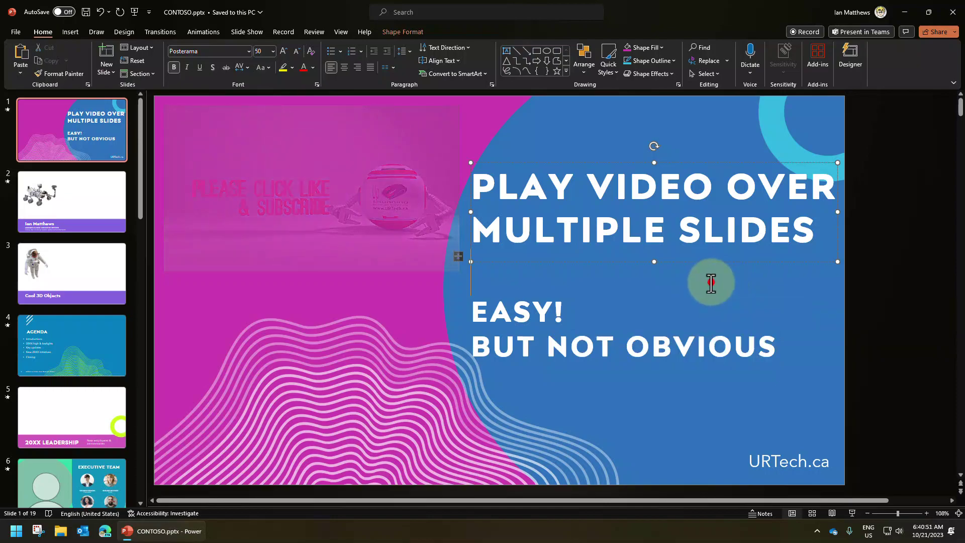
Look at the Agenda slide, then return to slide 2 with the rover picture
click(102, 200)
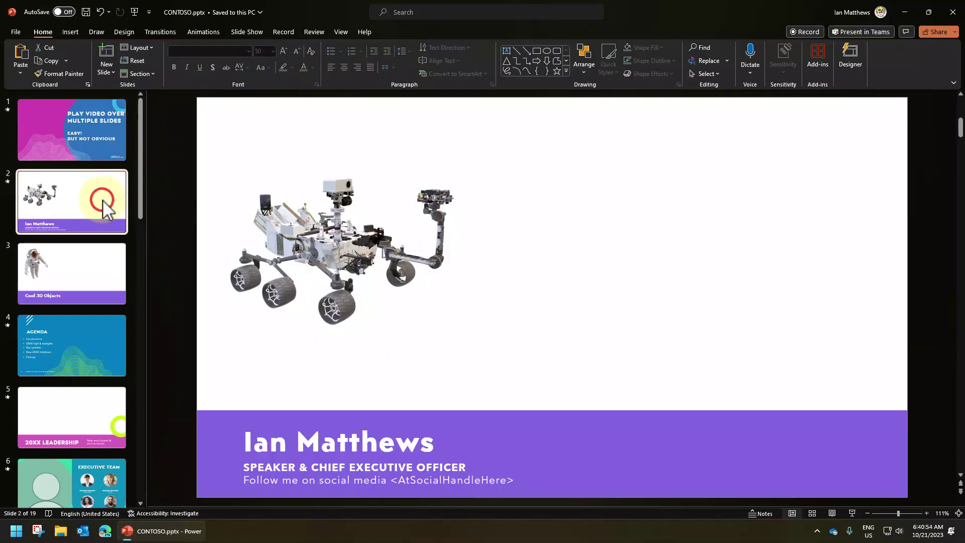
click(81, 348)
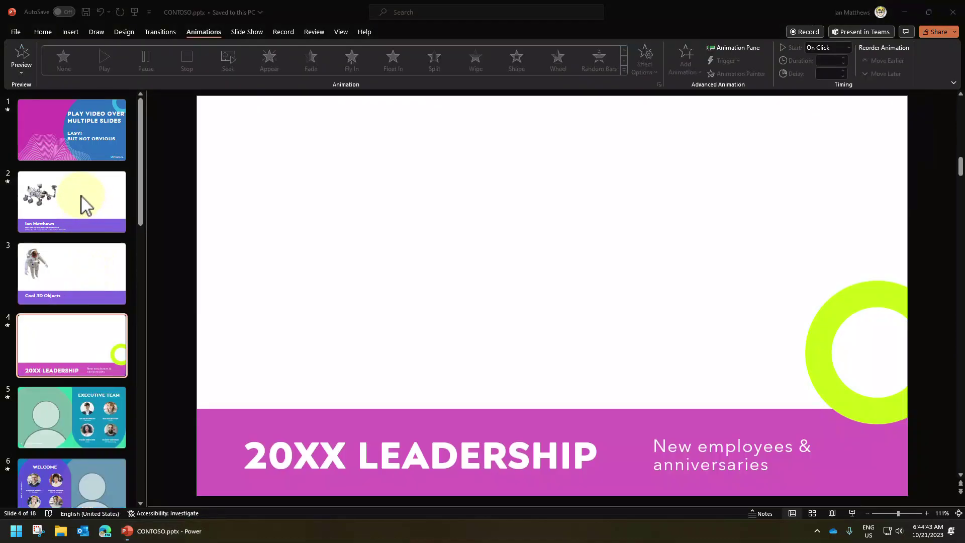
click(82, 201)
click(82, 201)
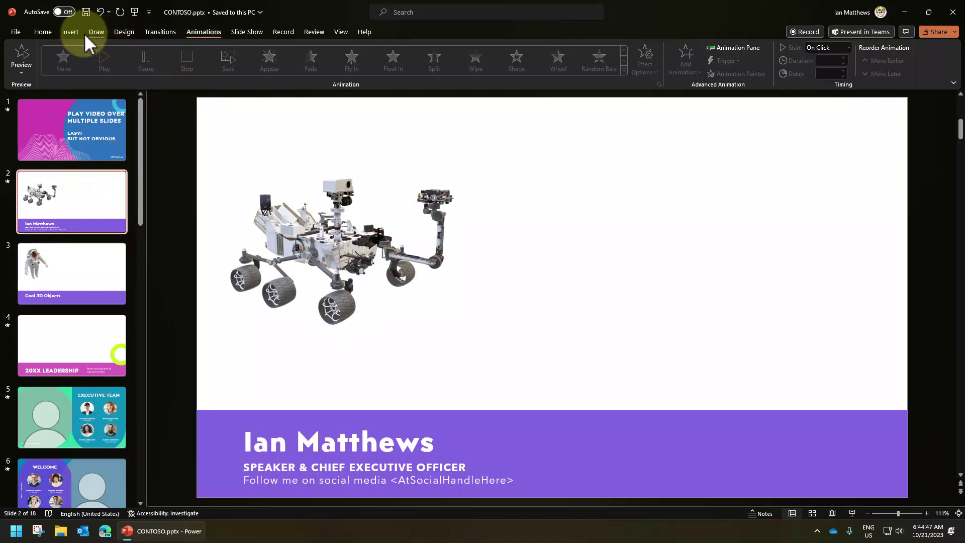
Insert 'How To Change HP Envy Laptop Battery.mp4' from Downloads as a video on slide 2
click(69, 34)
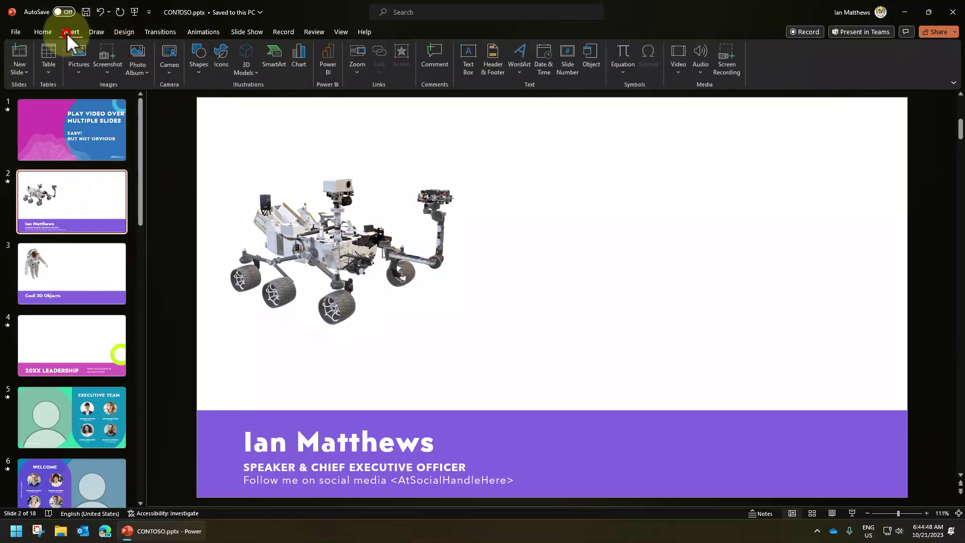
click(680, 72)
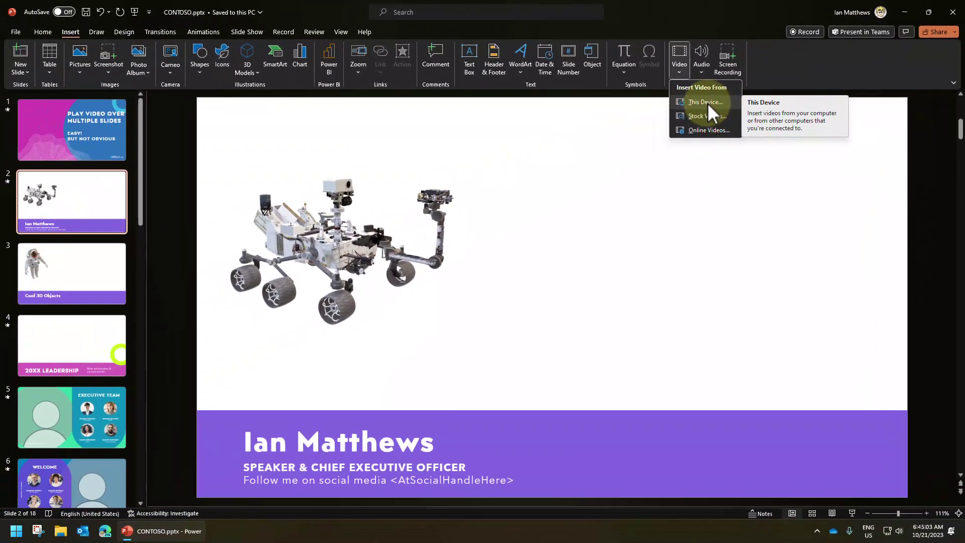
click(448, 206)
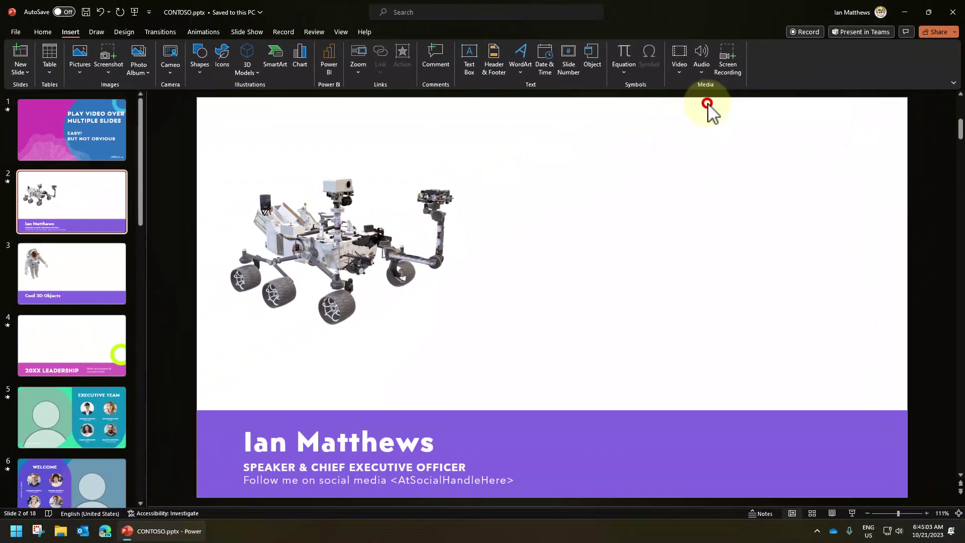
drag(488, 90, 489, 101)
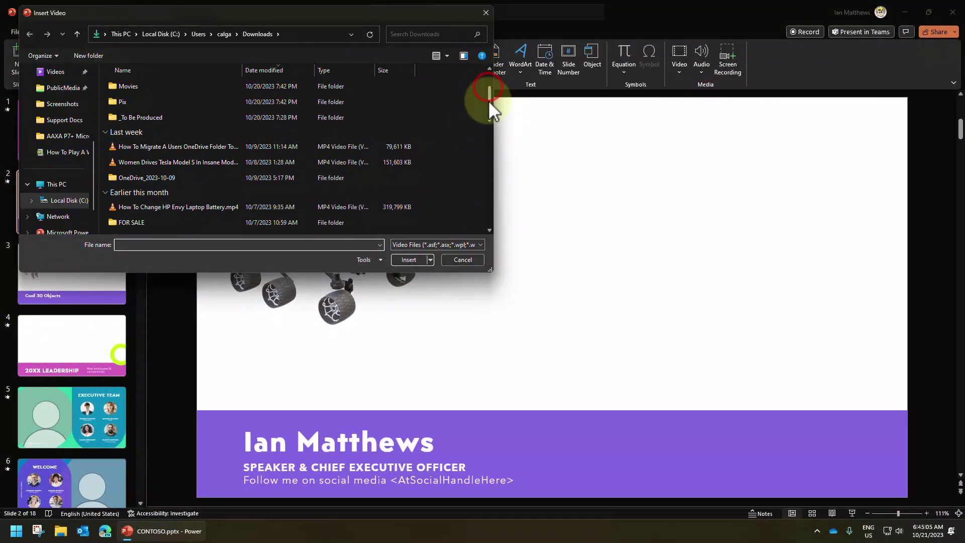
double_click(197, 206)
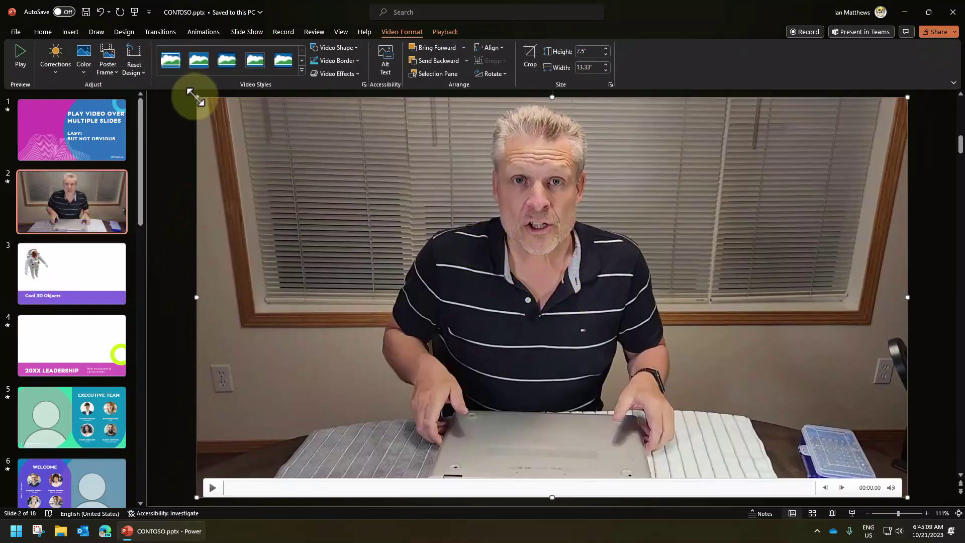
Shrink the video to about 1.94" x 3.46" and place it in the slide's upper-right area
drag(194, 96, 794, 137)
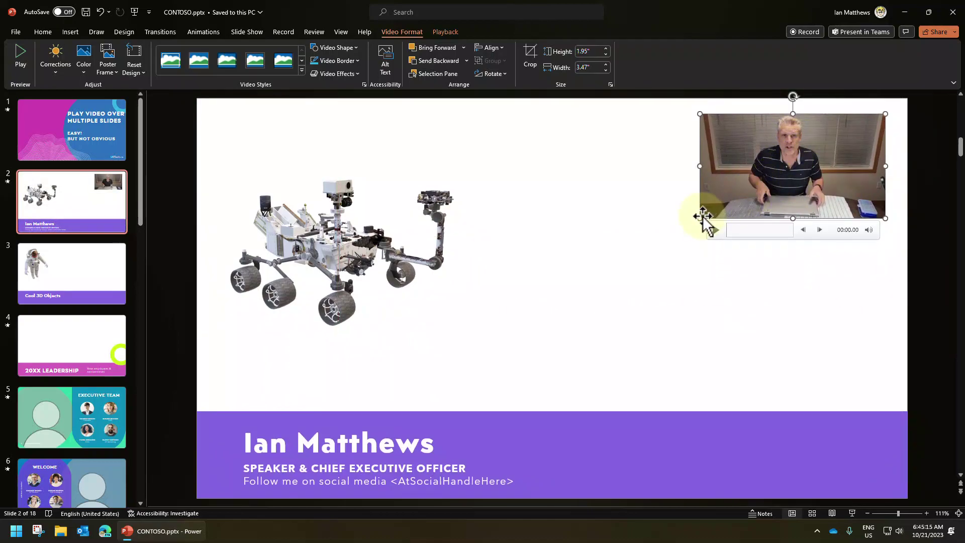
drag(695, 222, 701, 218)
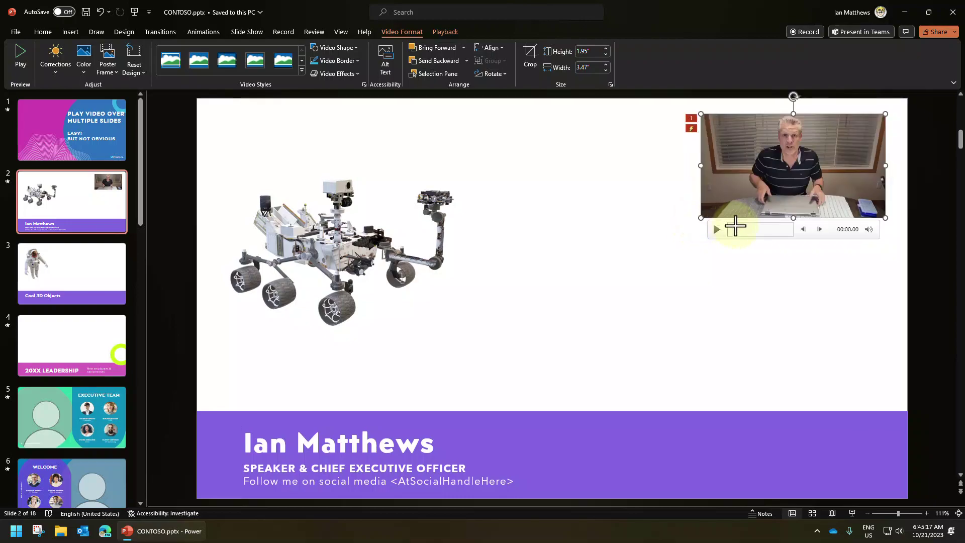
drag(787, 179, 788, 185)
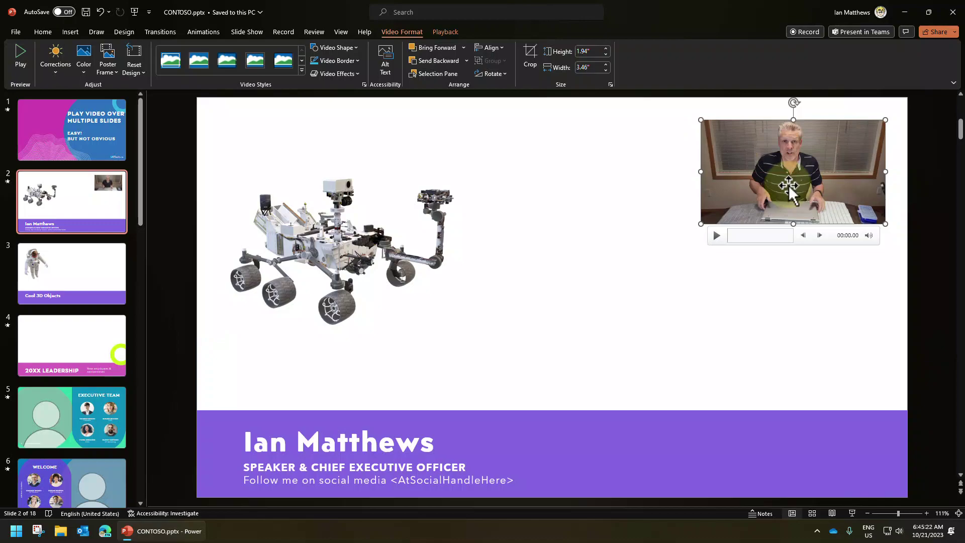
Apply a Subtle soft-edged frame from the Video Styles gallery to the video
right_click(770, 177)
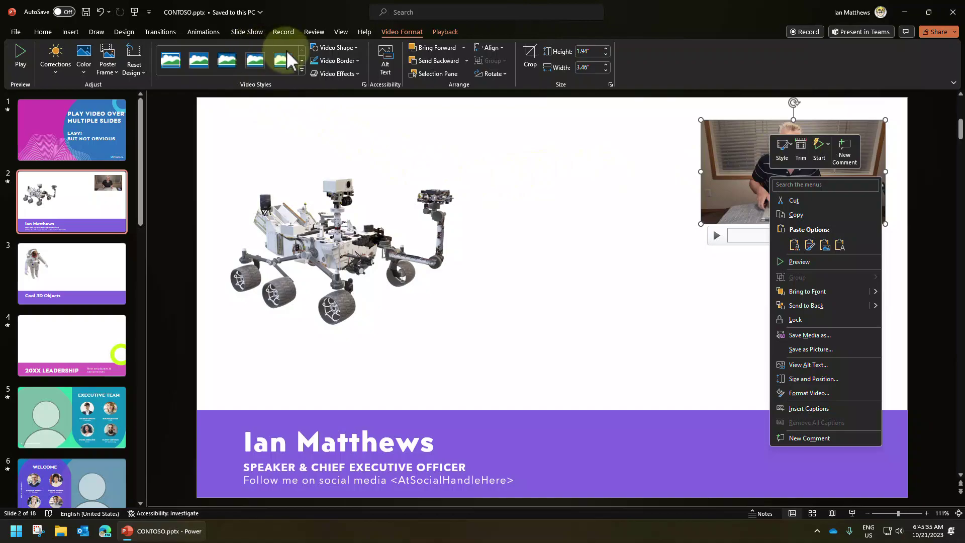
click(302, 71)
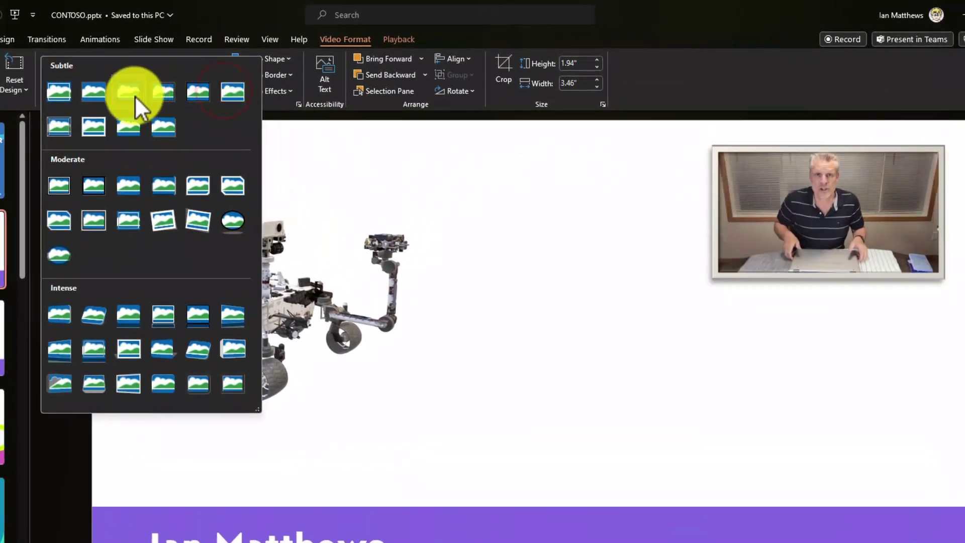
click(134, 95)
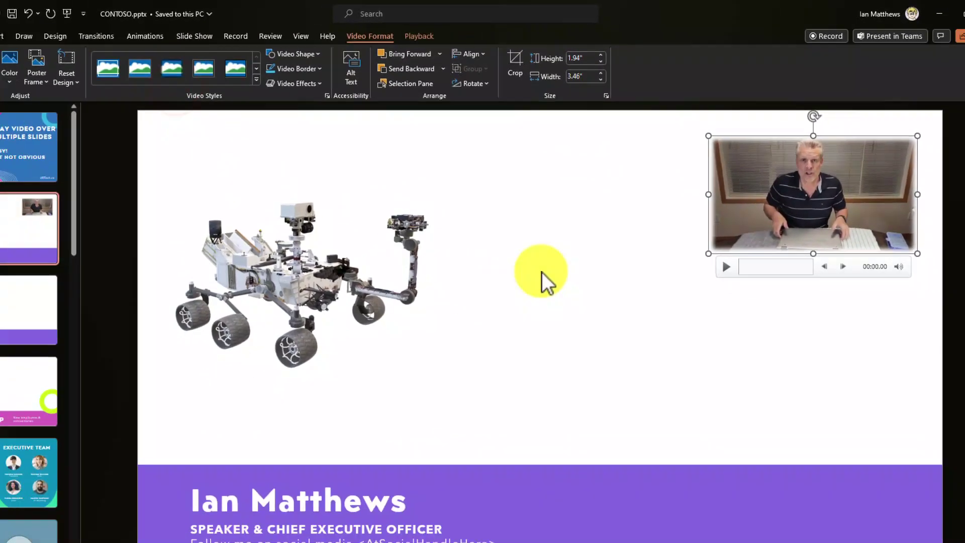
click(530, 294)
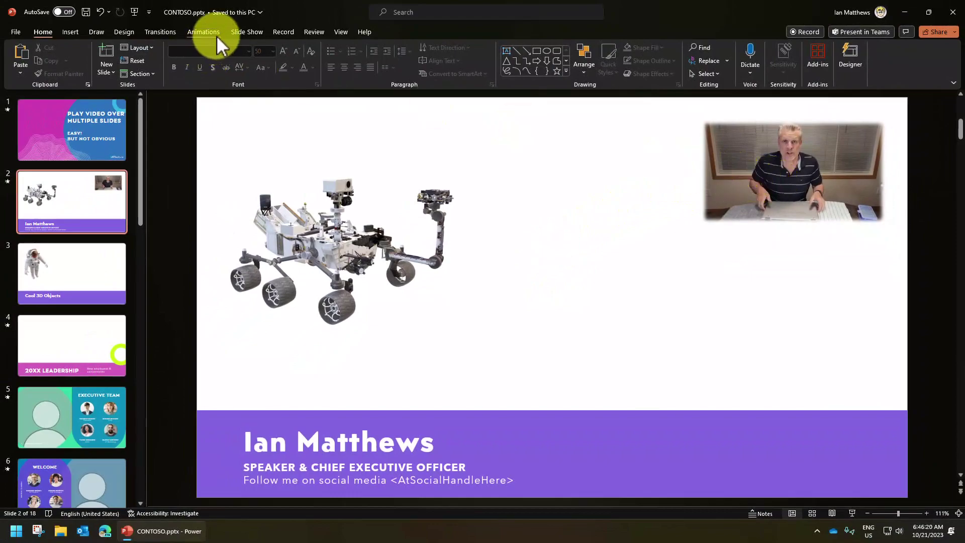
click(213, 32)
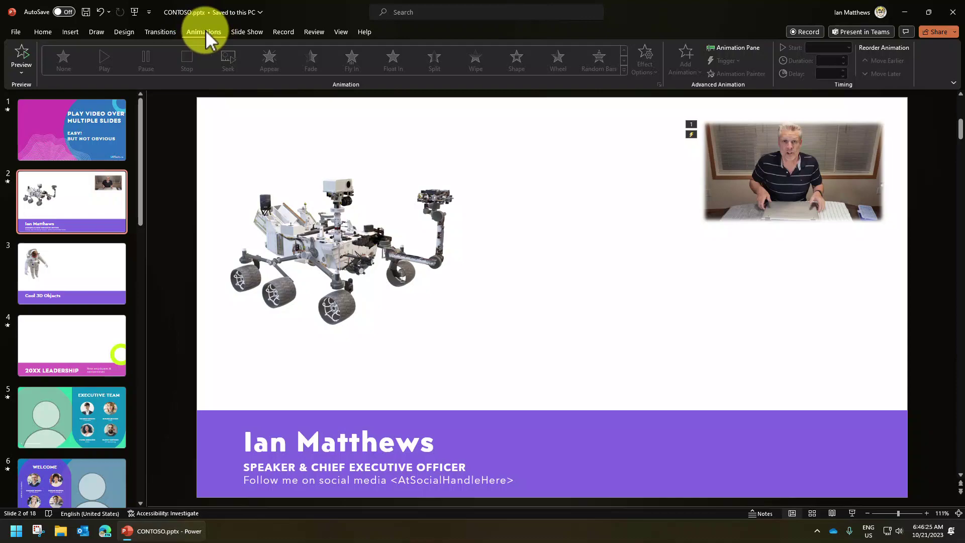
In the Animation Pane, set the video's play effect to stop playing after 3 slides
click(734, 47)
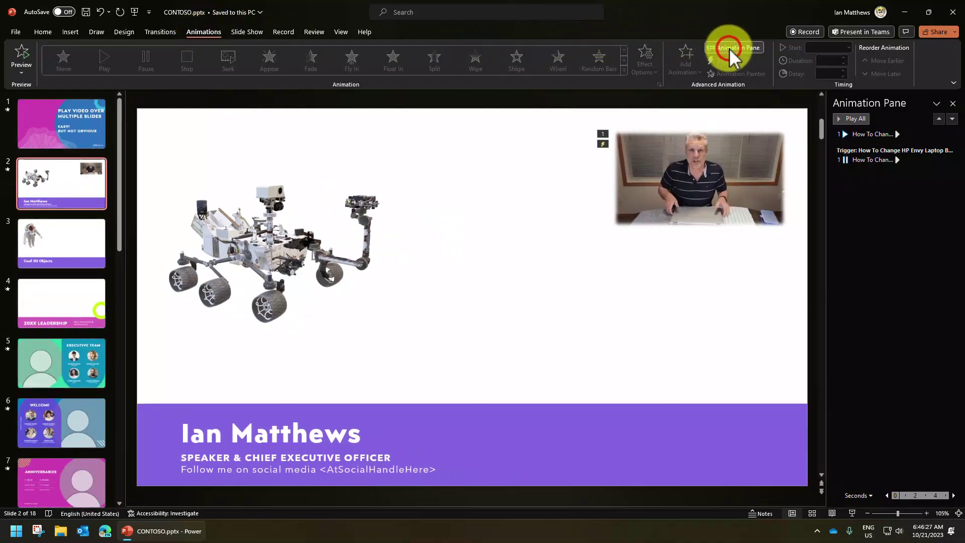
right_click(864, 135)
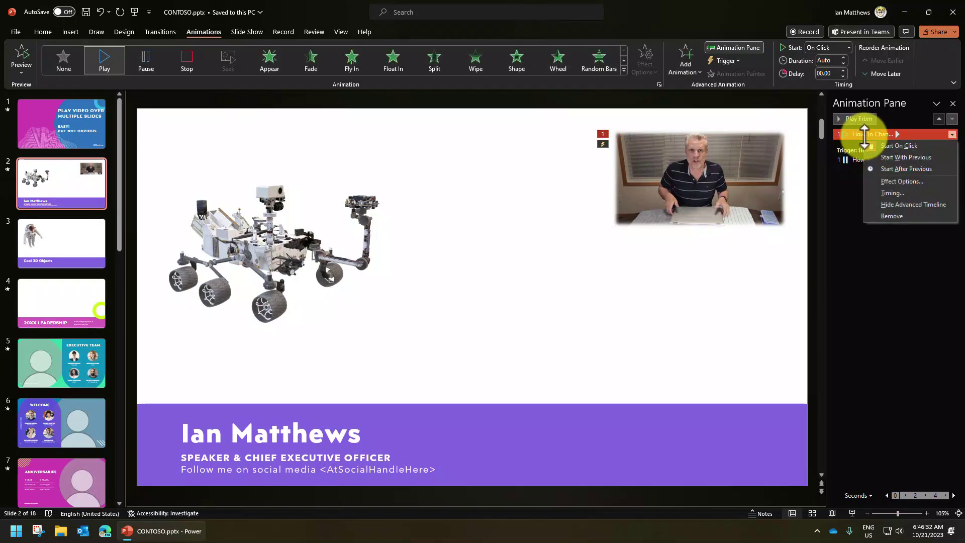
click(903, 182)
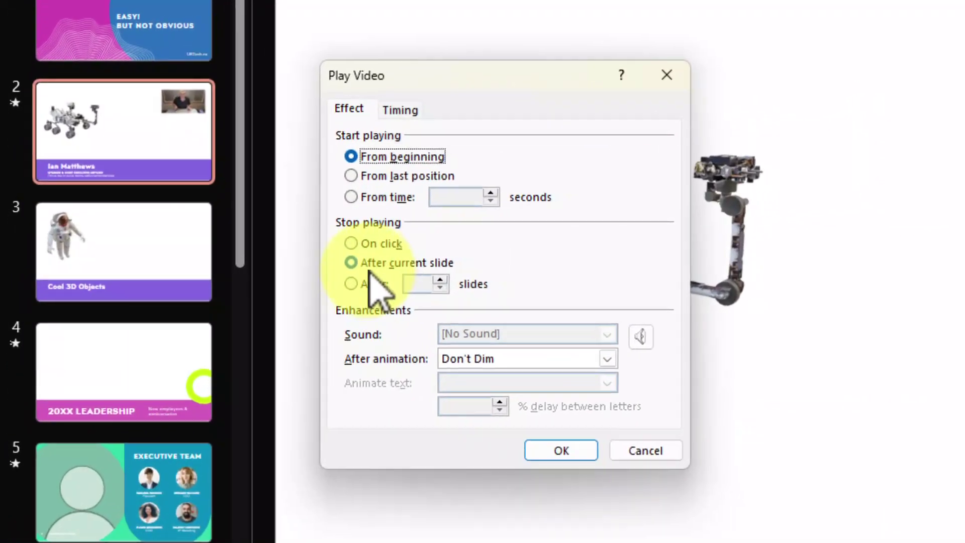
click(350, 285)
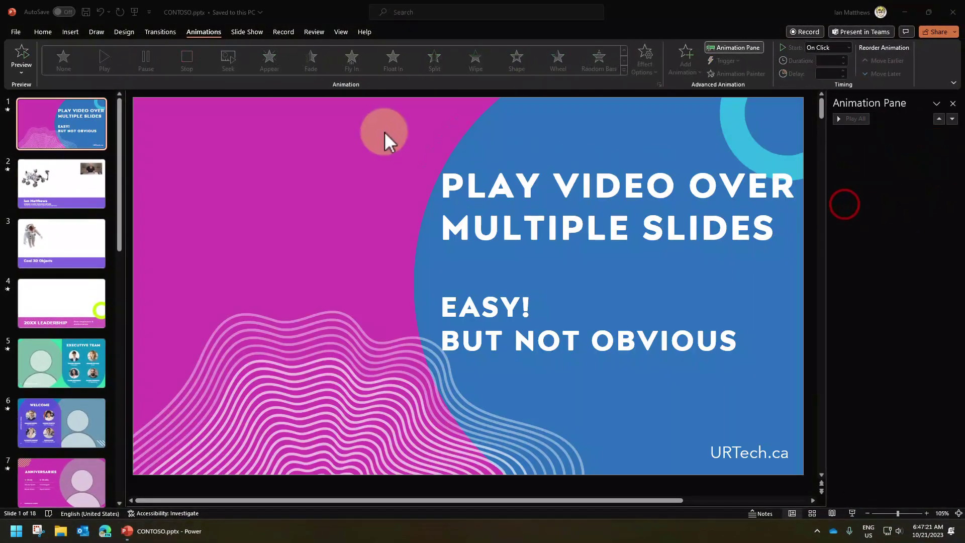
click(852, 512)
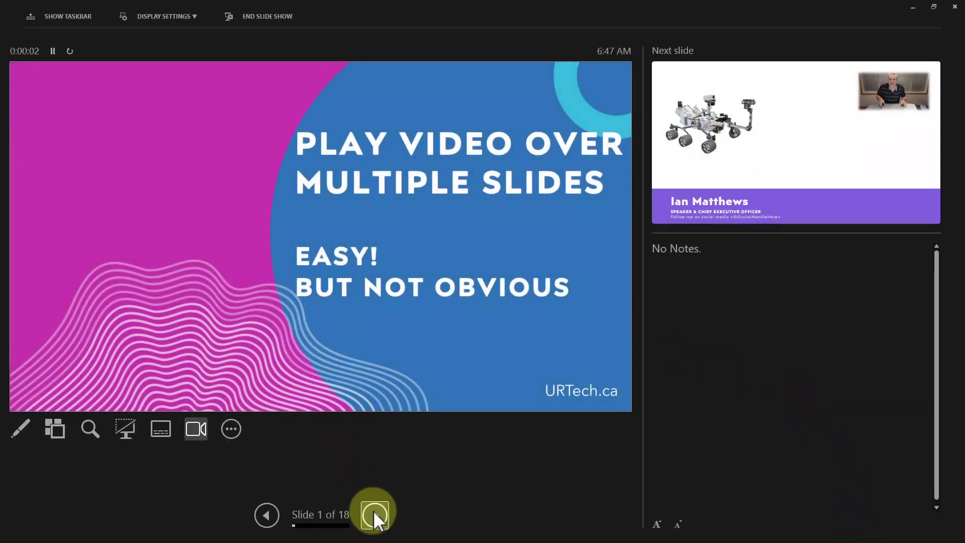
click(374, 515)
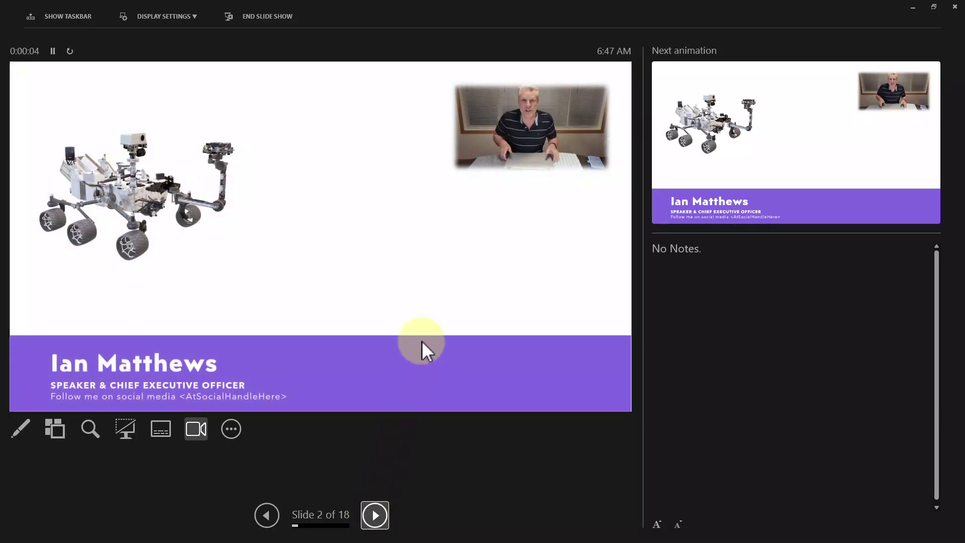
click(378, 515)
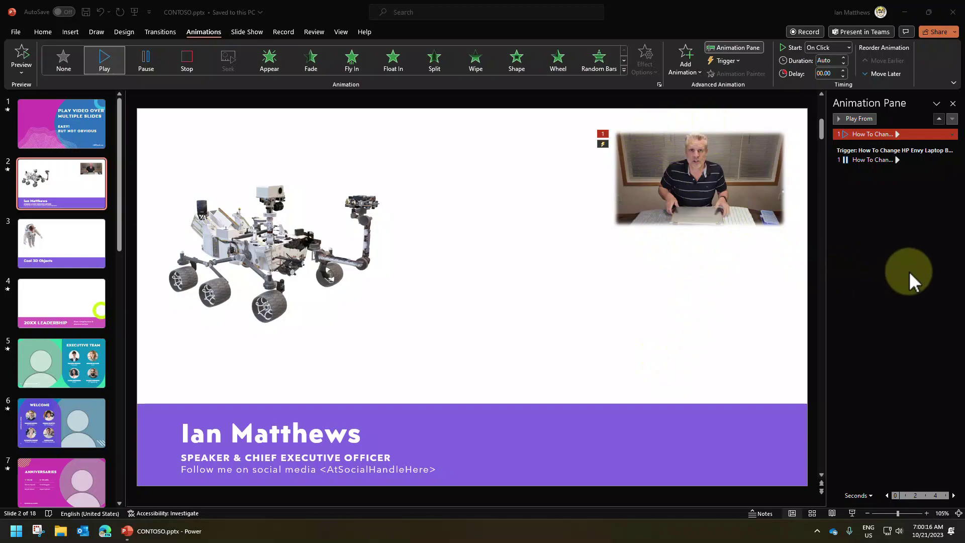
click(860, 160)
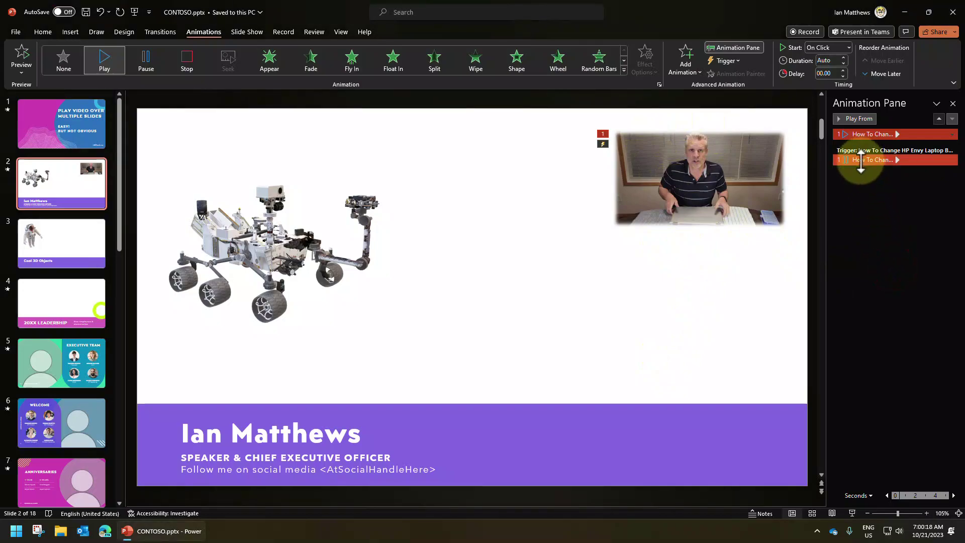
right_click(860, 160)
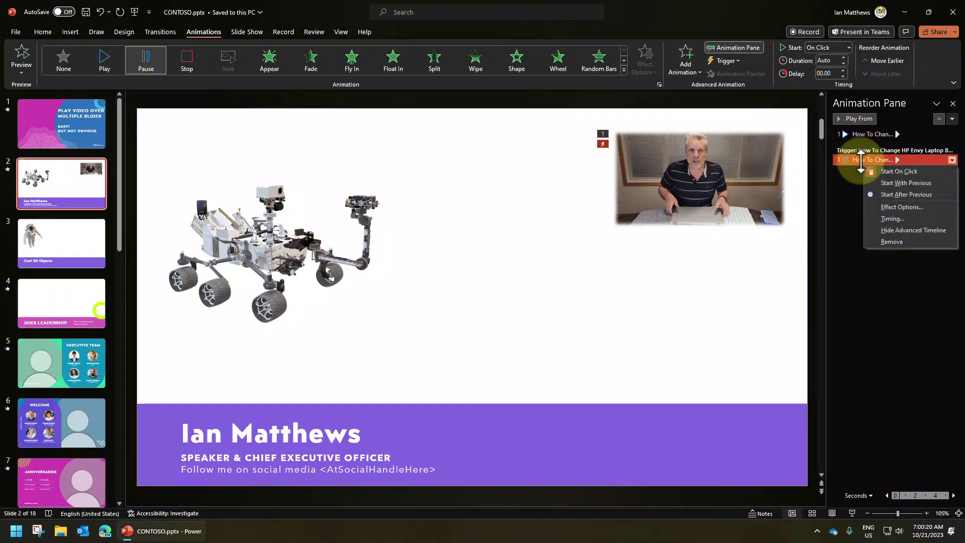
click(898, 206)
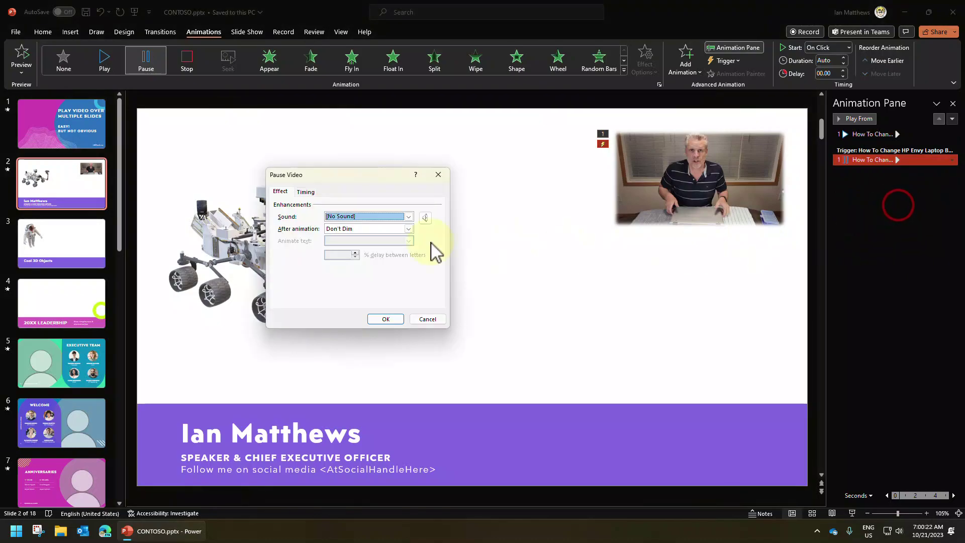
drag(352, 175, 322, 205)
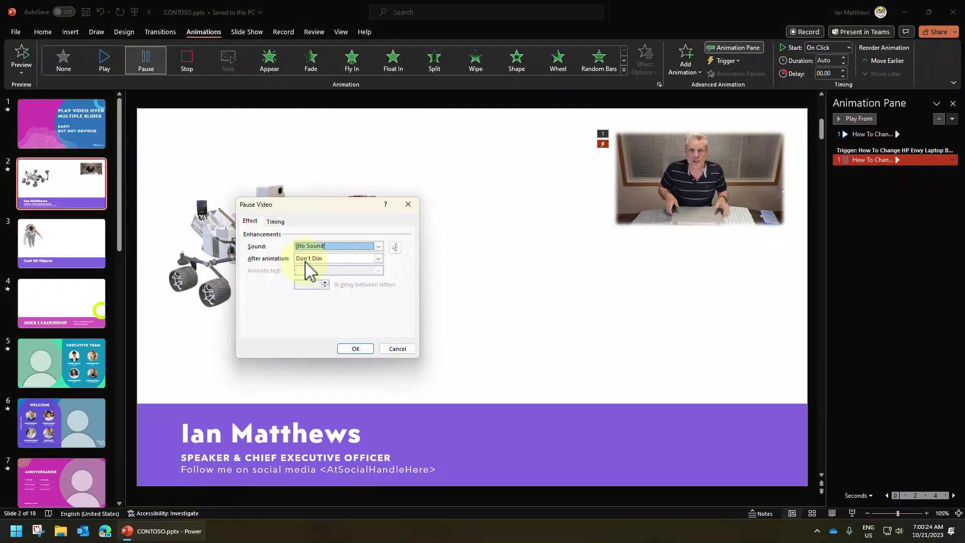
click(392, 349)
click(869, 134)
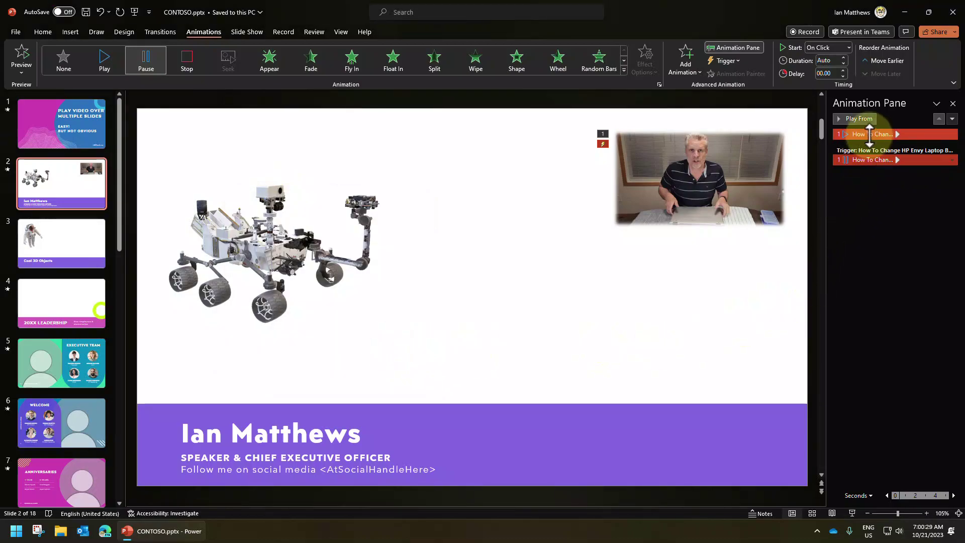
right_click(869, 134)
click(888, 183)
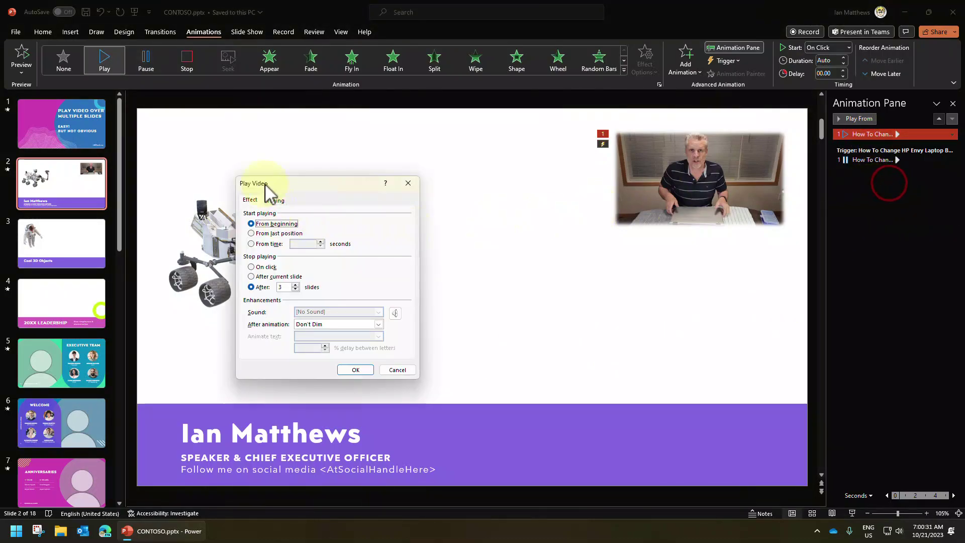
click(397, 369)
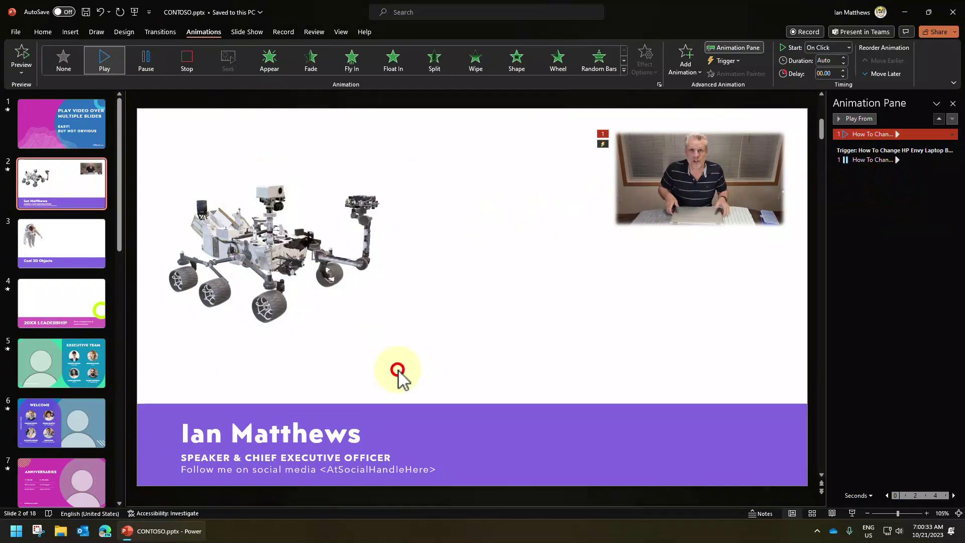
click(908, 233)
click(861, 159)
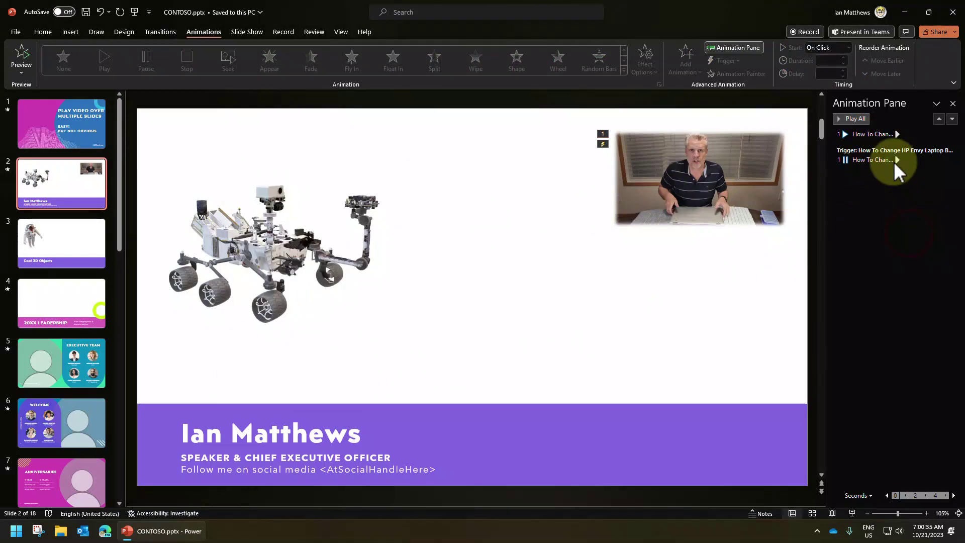
click(879, 134)
click(857, 160)
click(719, 181)
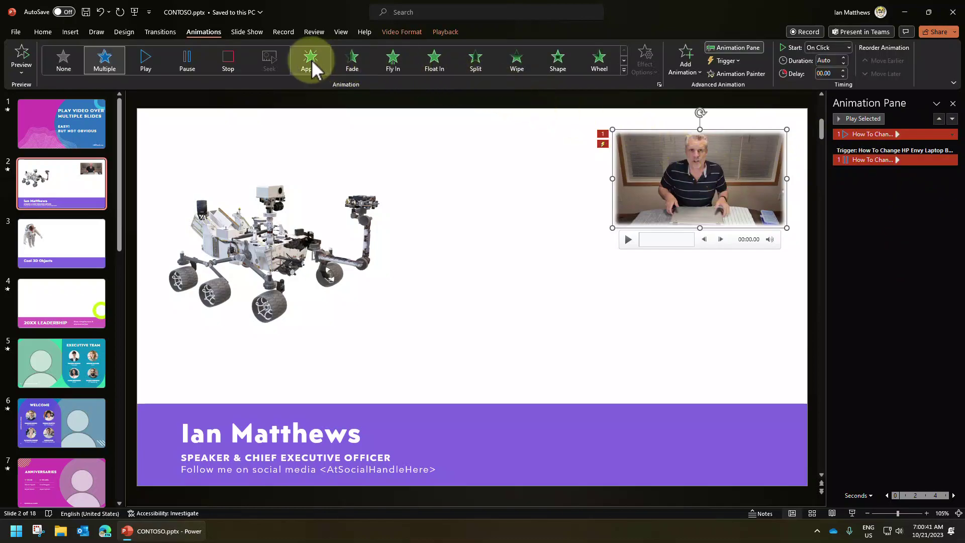
Apply a Fade entrance effect to the video and review its effect options without changes
click(356, 62)
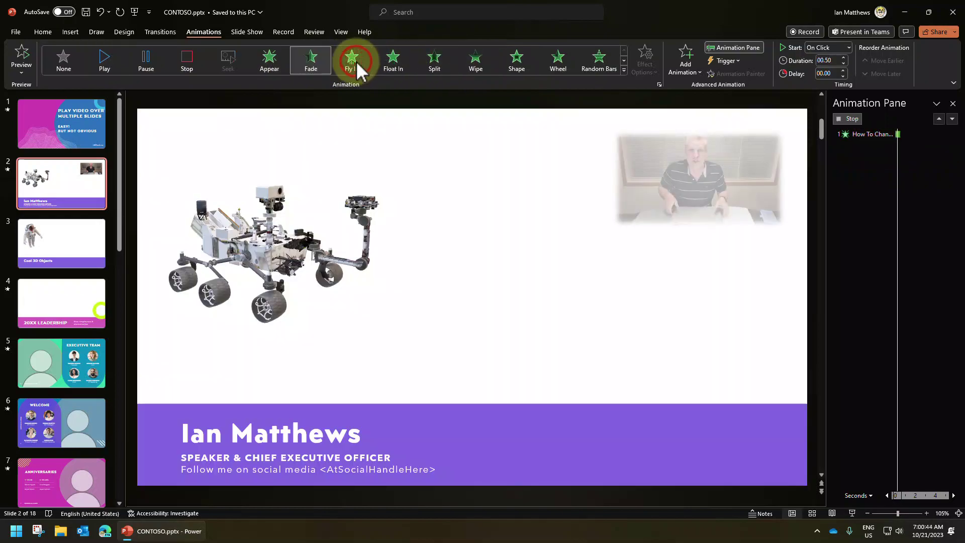
right_click(861, 136)
click(882, 181)
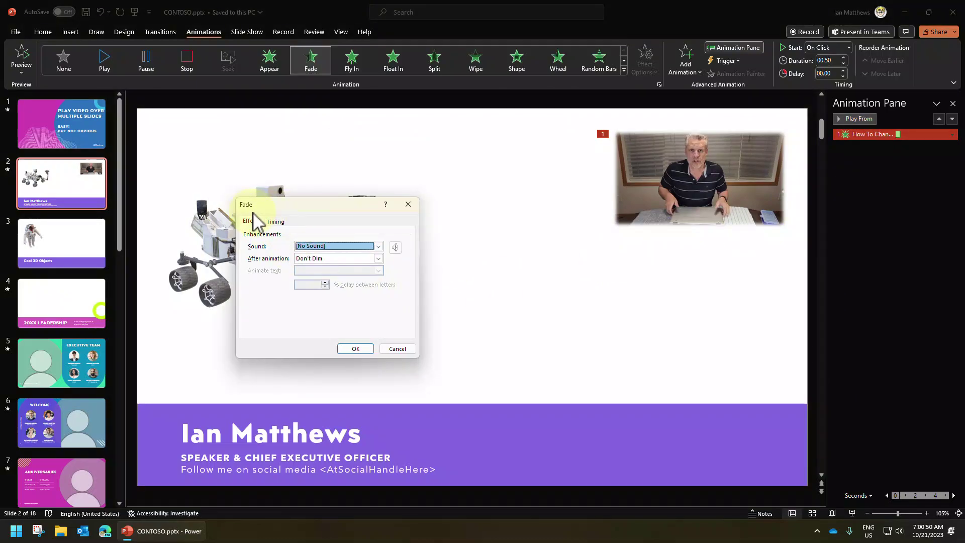
click(397, 348)
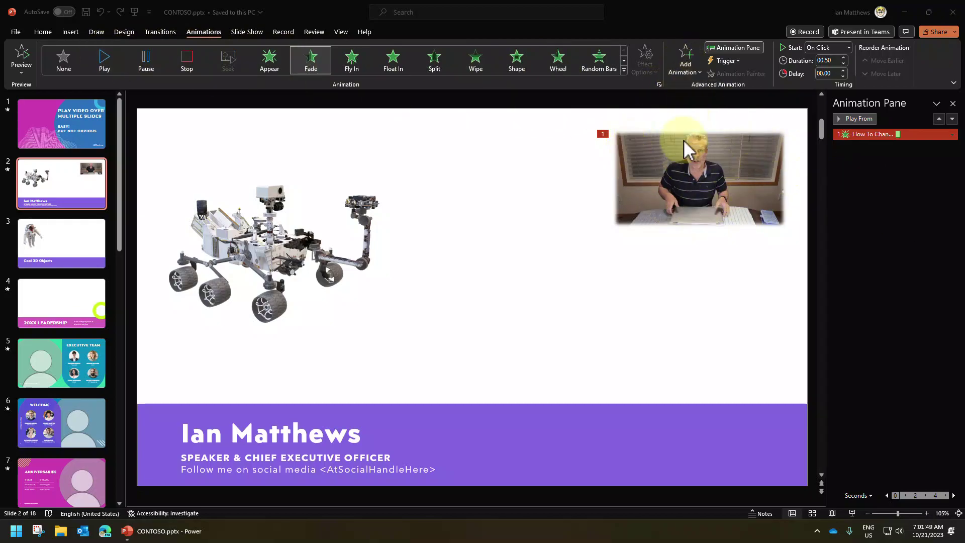
Add a Play media animation after the Fade and confirm it stops after 3 slides
click(690, 65)
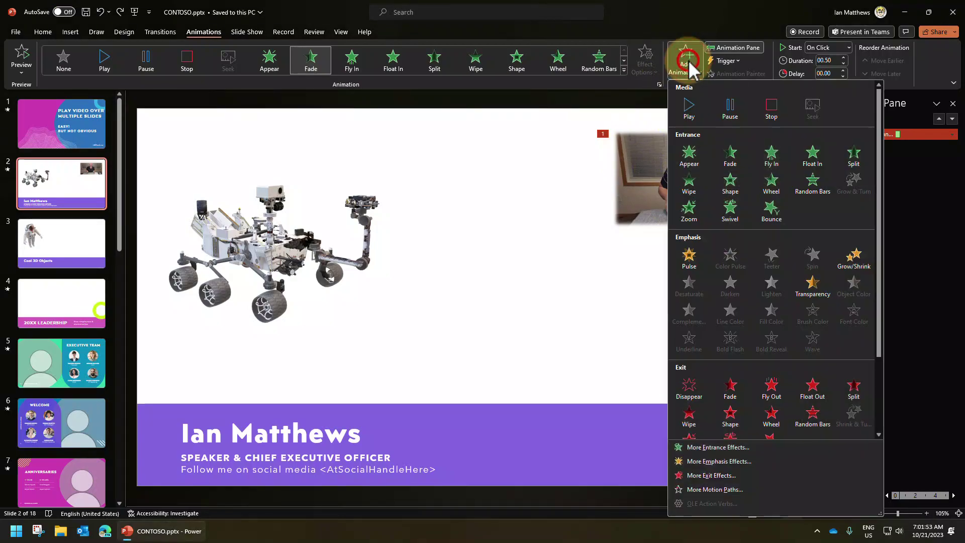
click(690, 109)
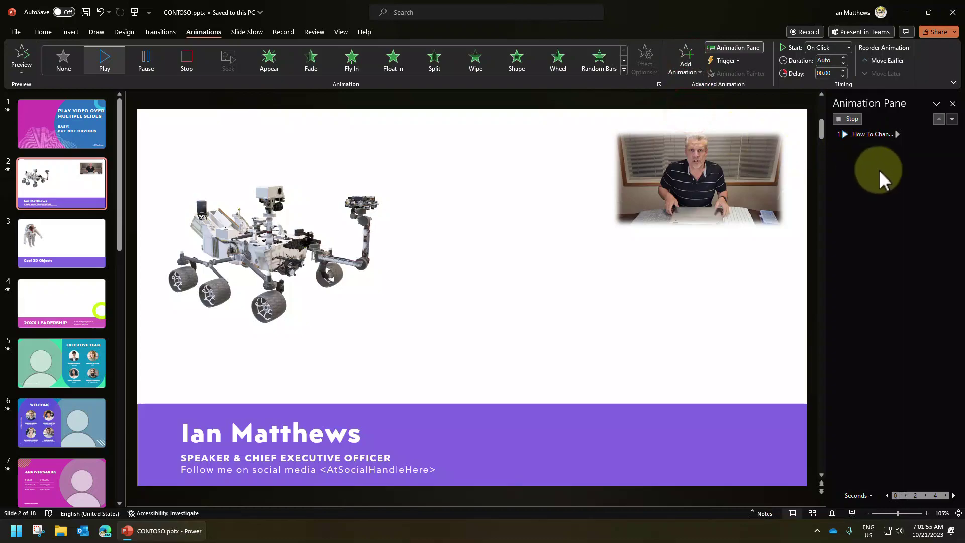
click(848, 119)
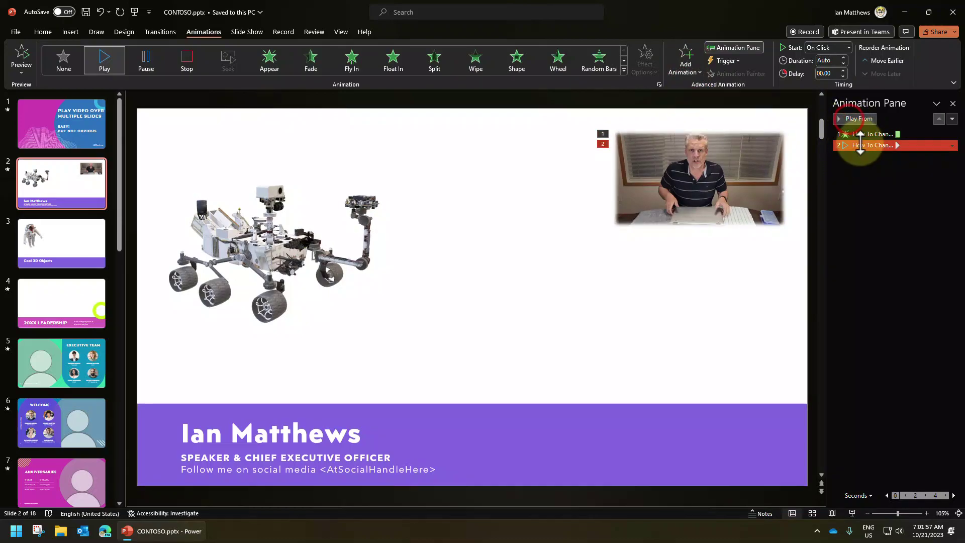
right_click(859, 147)
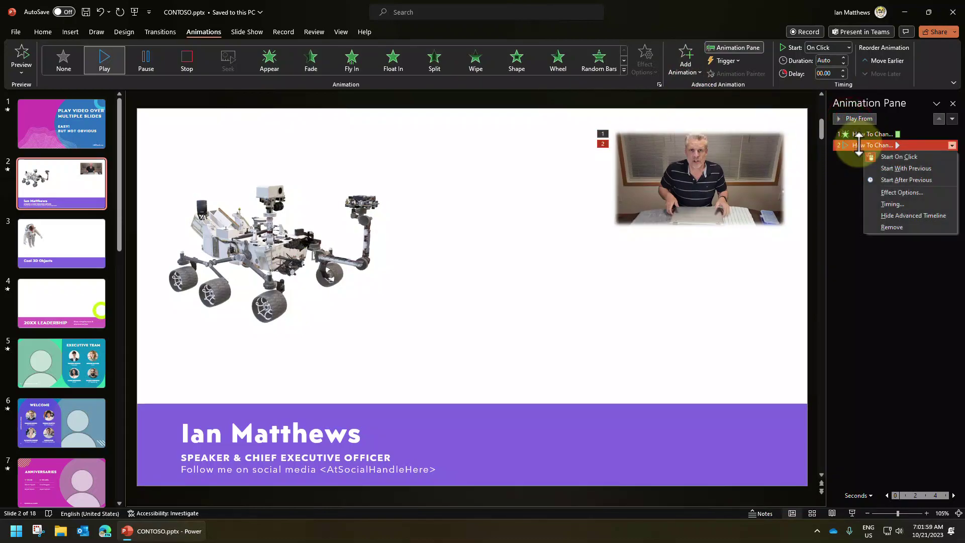
click(900, 192)
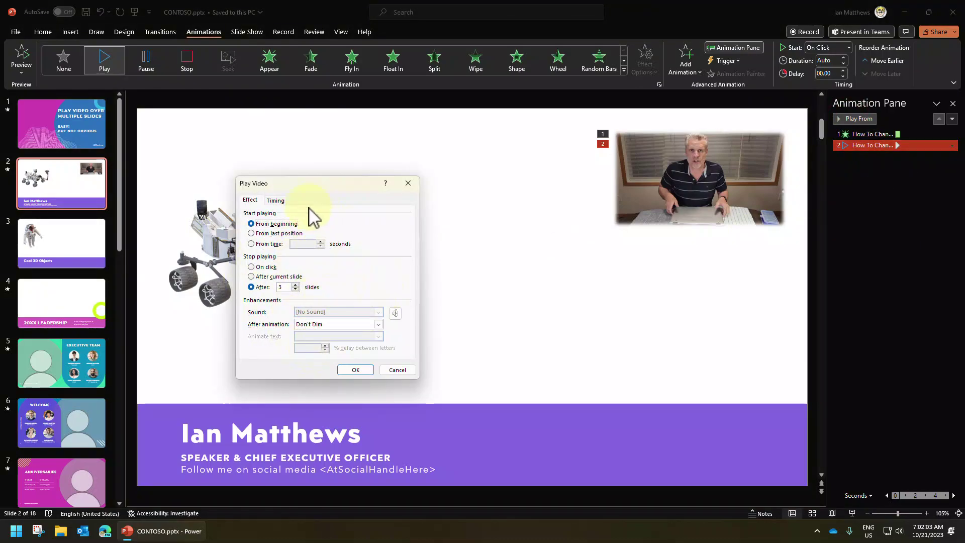
click(397, 370)
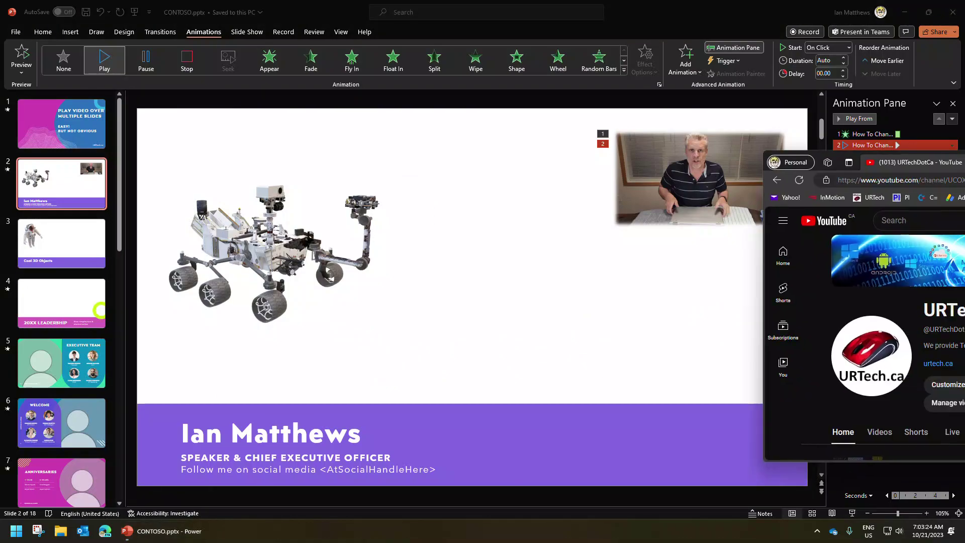
Move the Edge YouTube channel window over the deck and show the channel's Videos section
drag(964, 161, 427, 109)
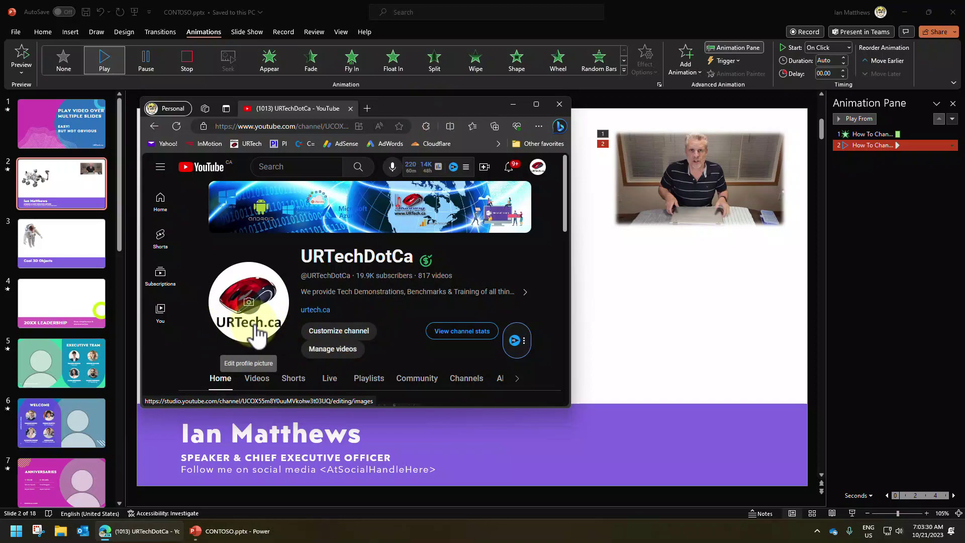
drag(565, 197, 571, 280)
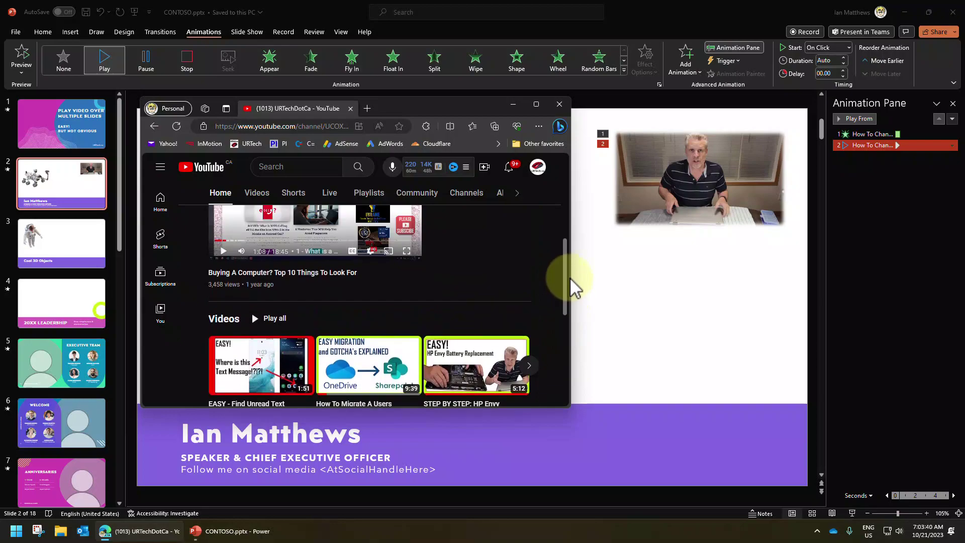
click(257, 192)
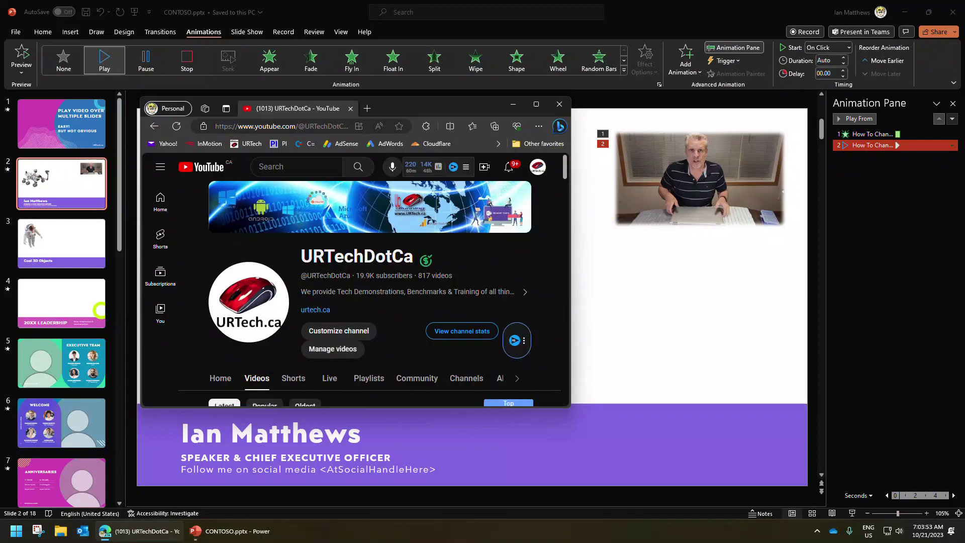